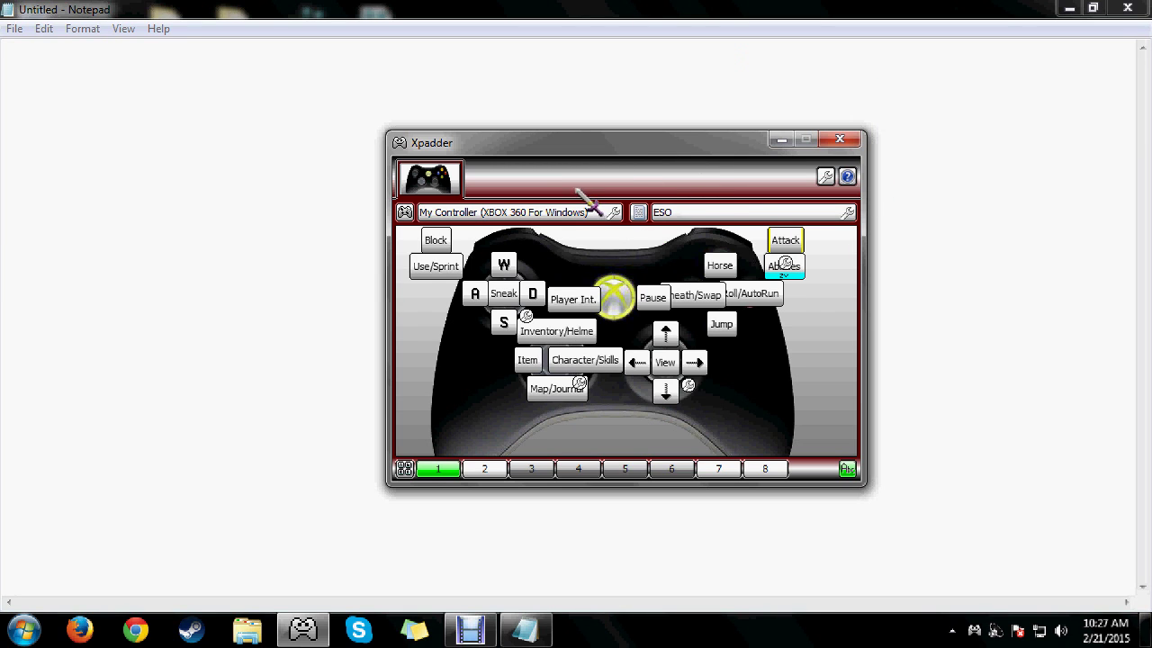
- Create a new blank profile and assign the keyboard key A to the controller's A button
click(639, 213)
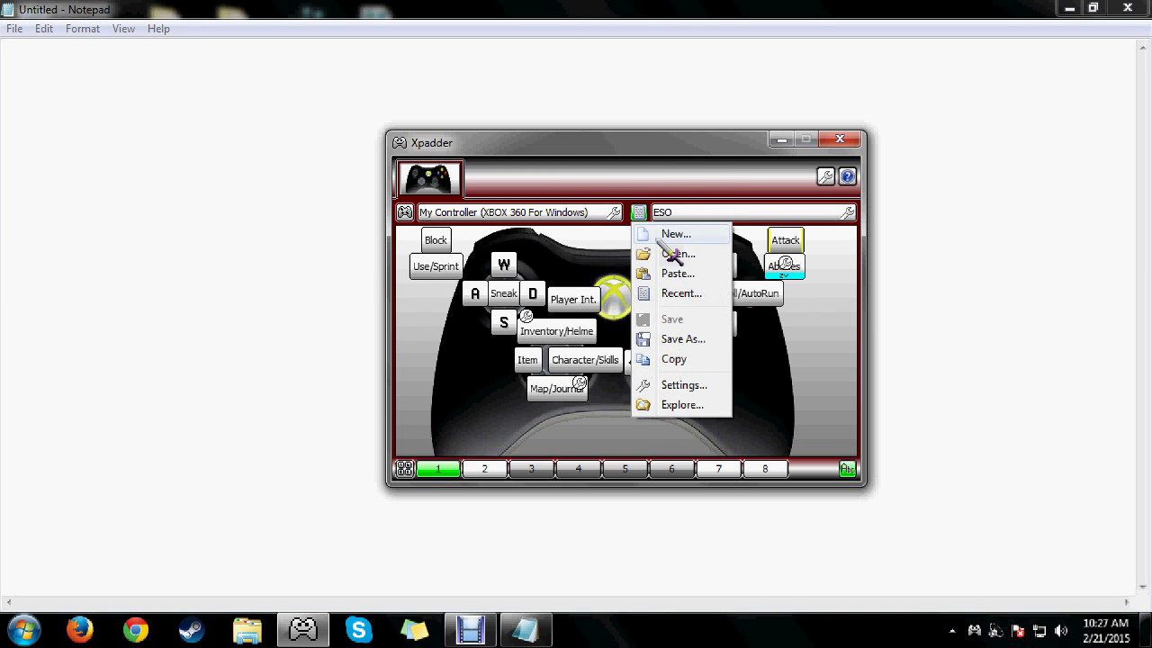
click(673, 235)
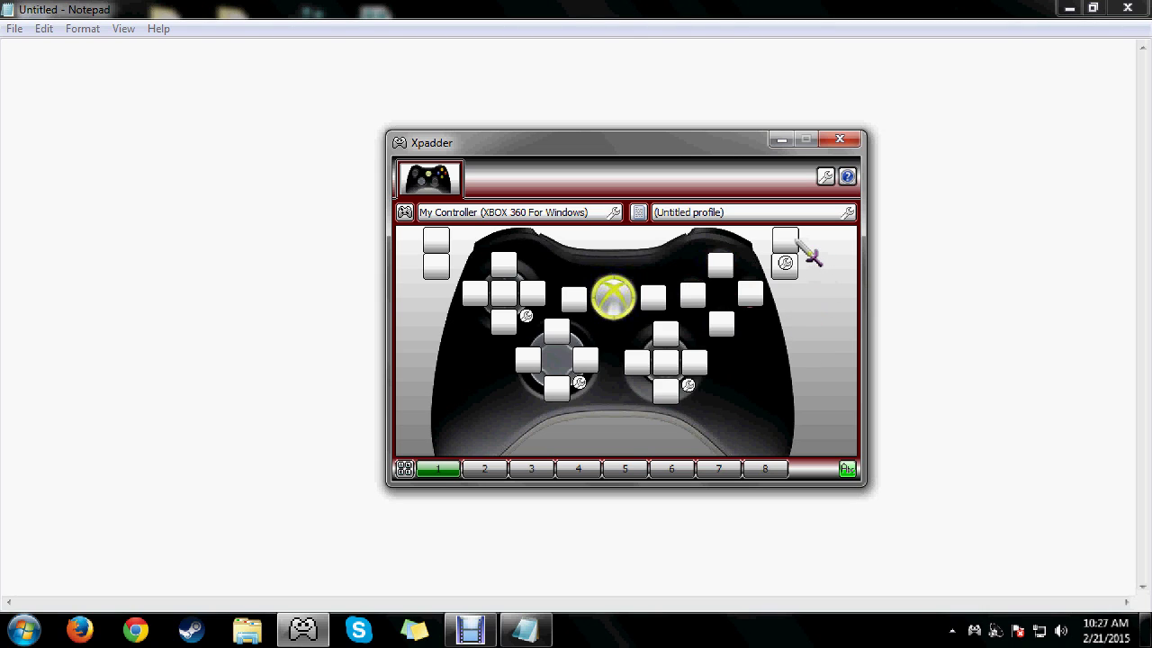
click(731, 329)
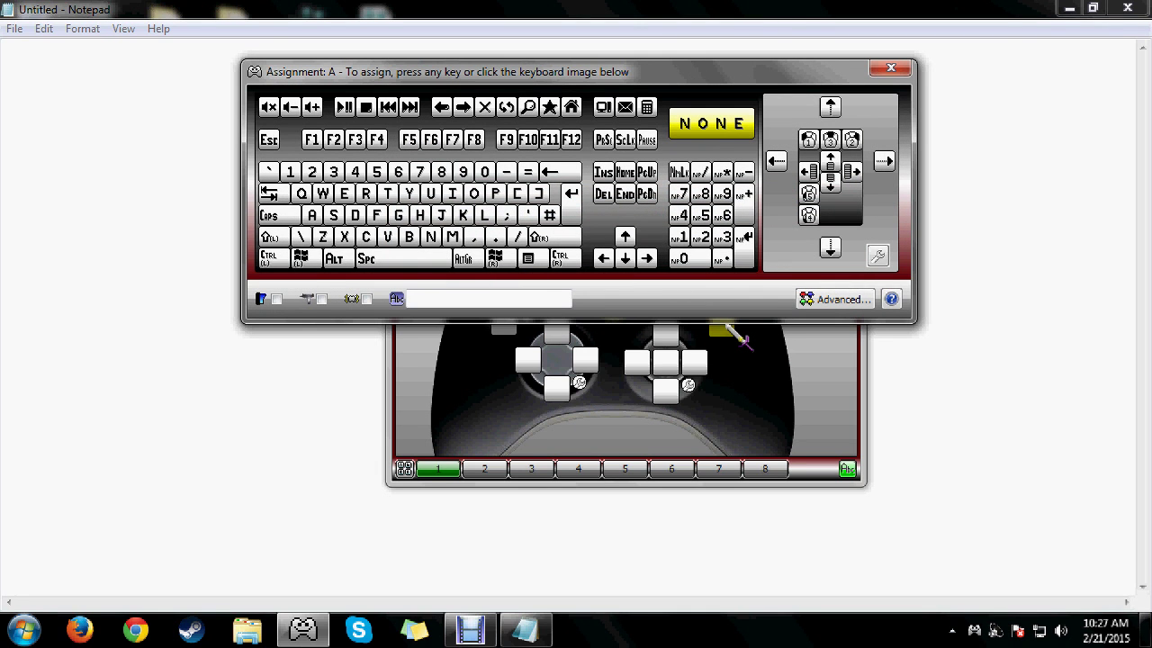
key(a)
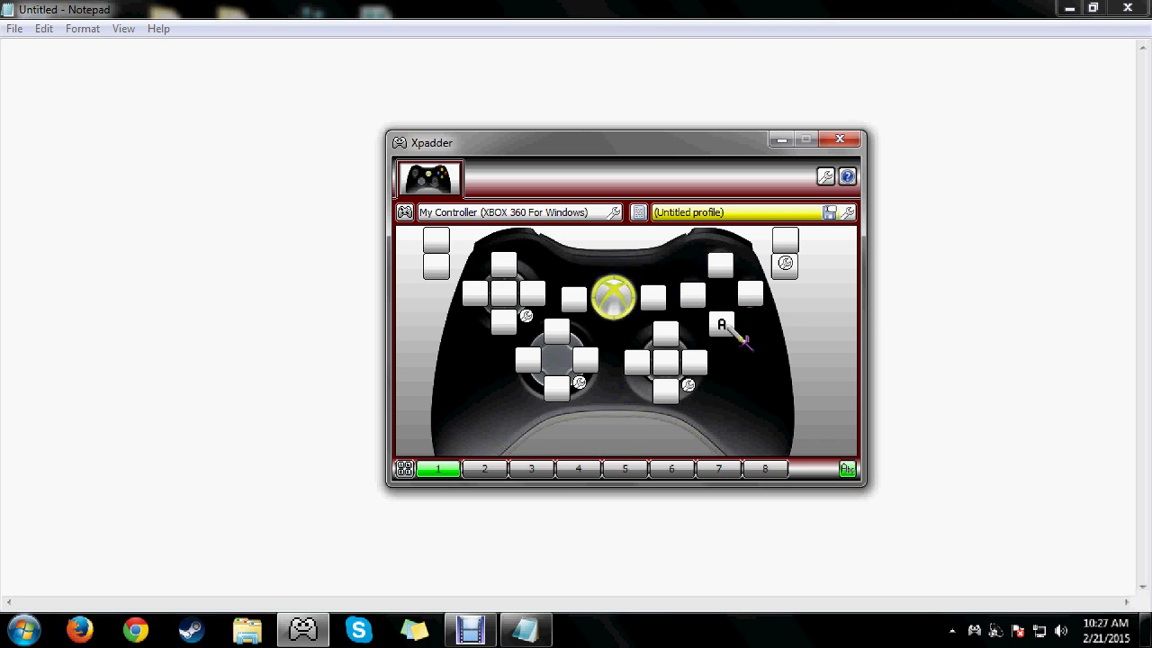
- In the A button's advanced assignment, build the sequence of a release zone, the A key and a second release zone
click(731, 329)
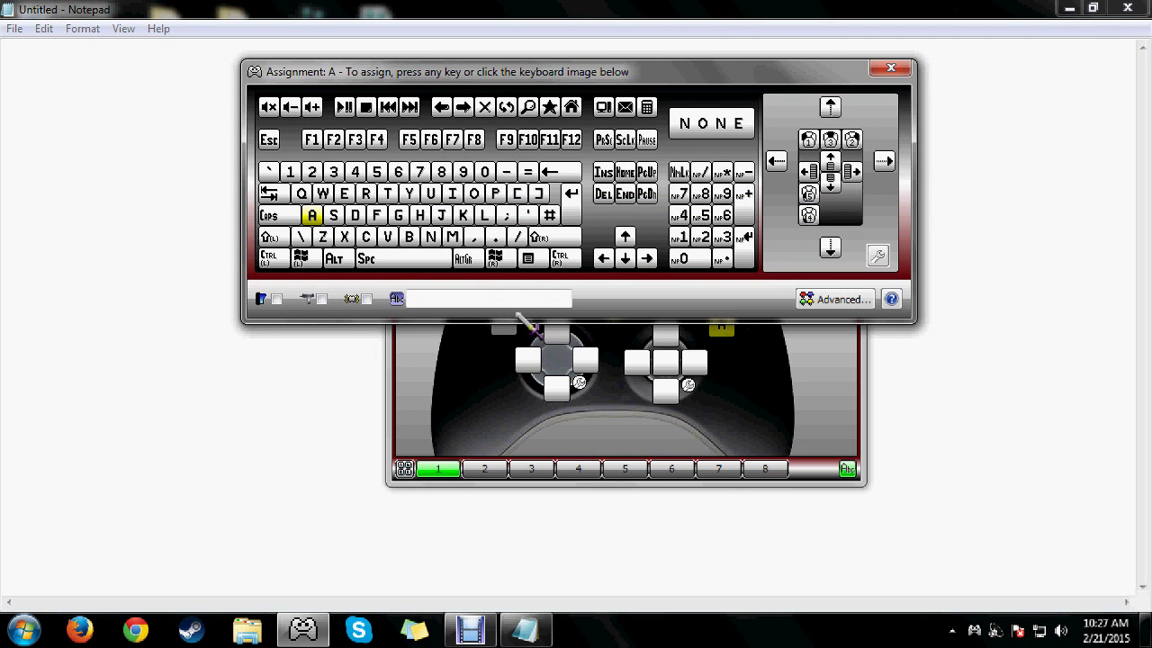
click(835, 299)
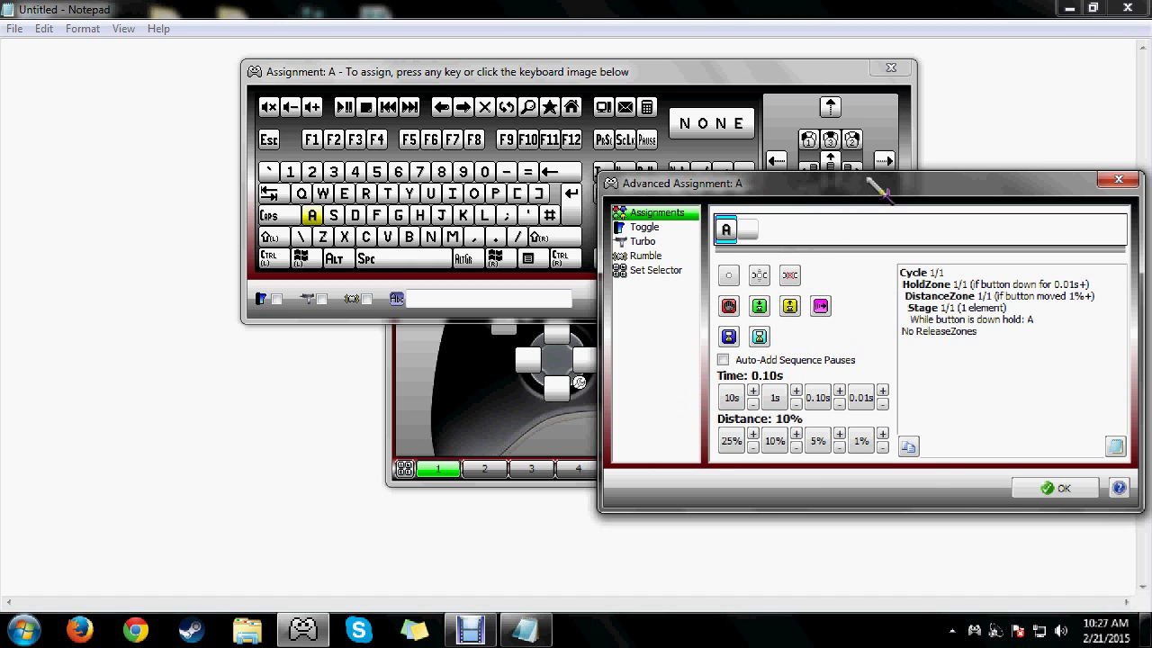
drag(889, 200, 740, 137)
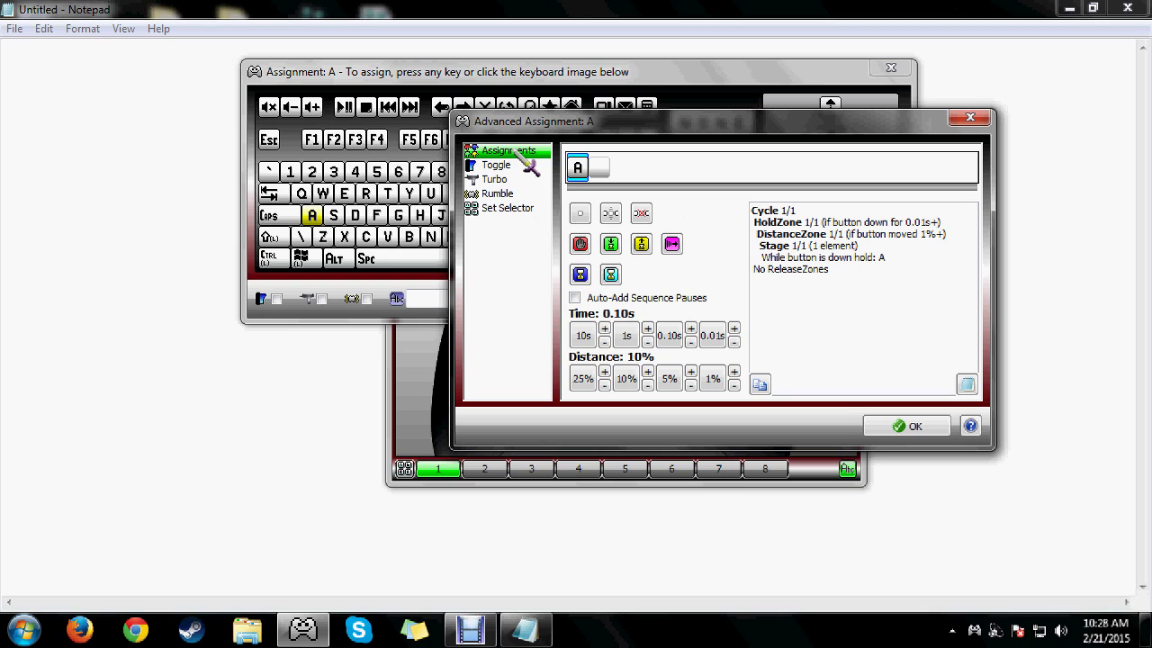
click(594, 173)
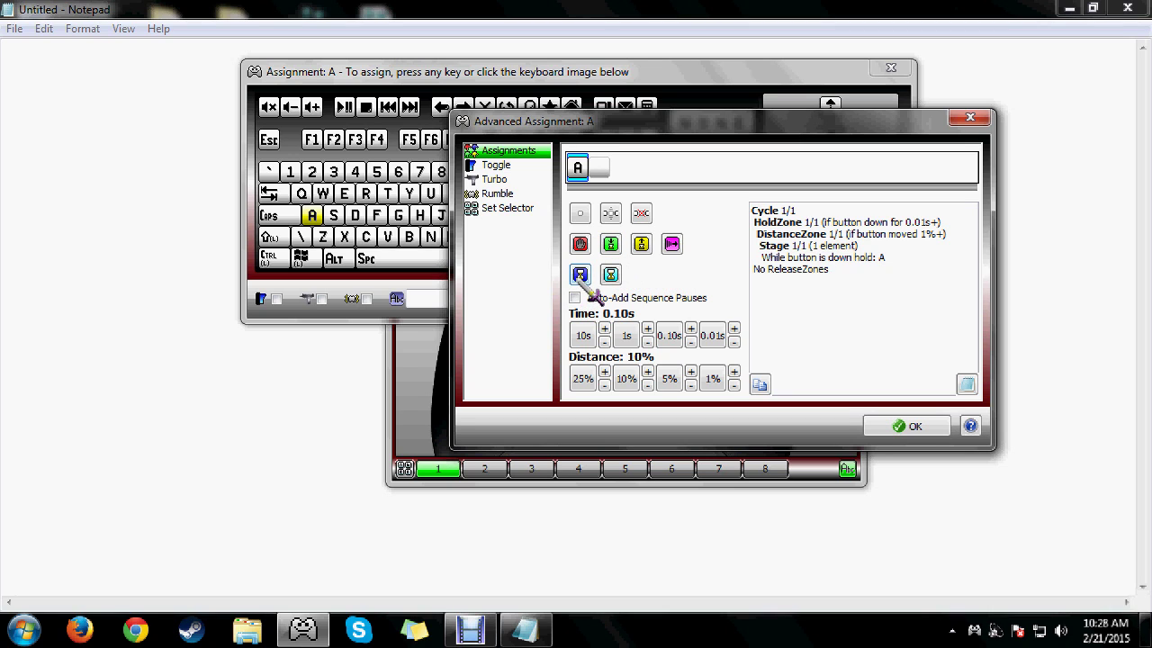
click(655, 257)
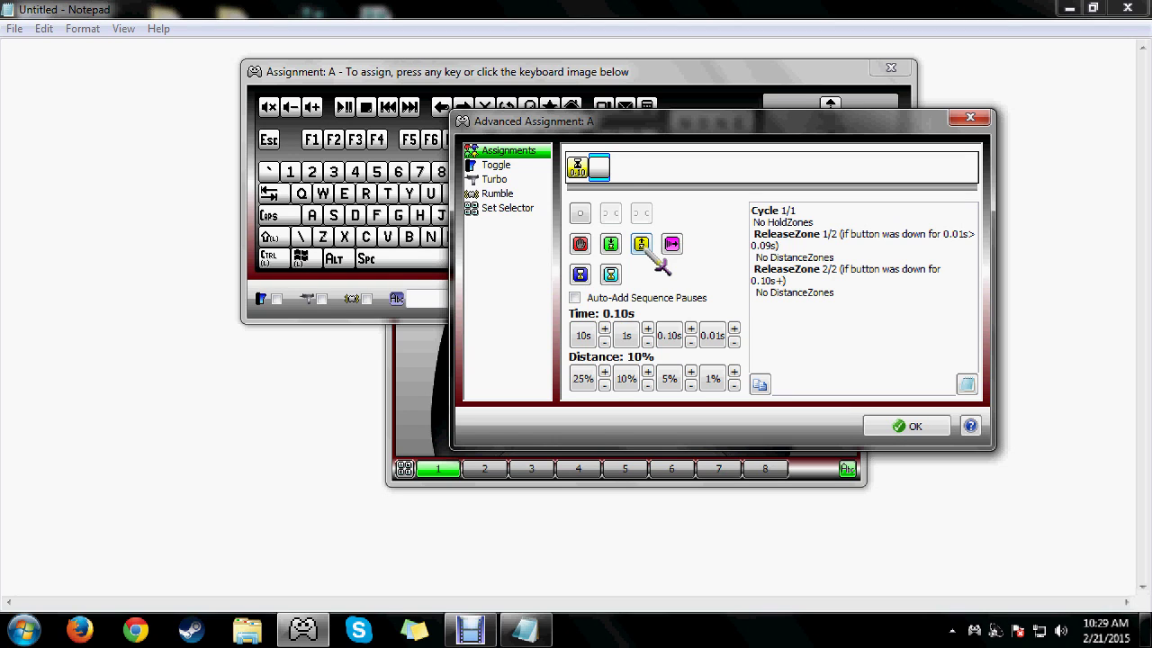
key(a)
click(648, 252)
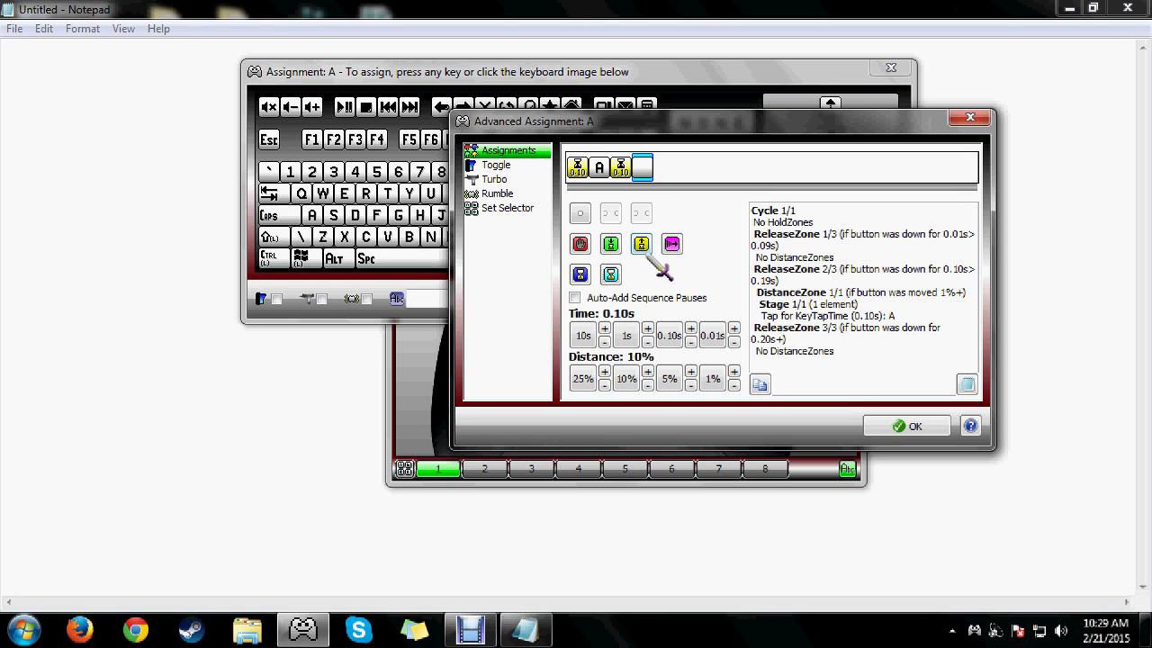
- Set the first release zone's time to 0.01 s and the second release zone's time to 0.20 s
click(578, 169)
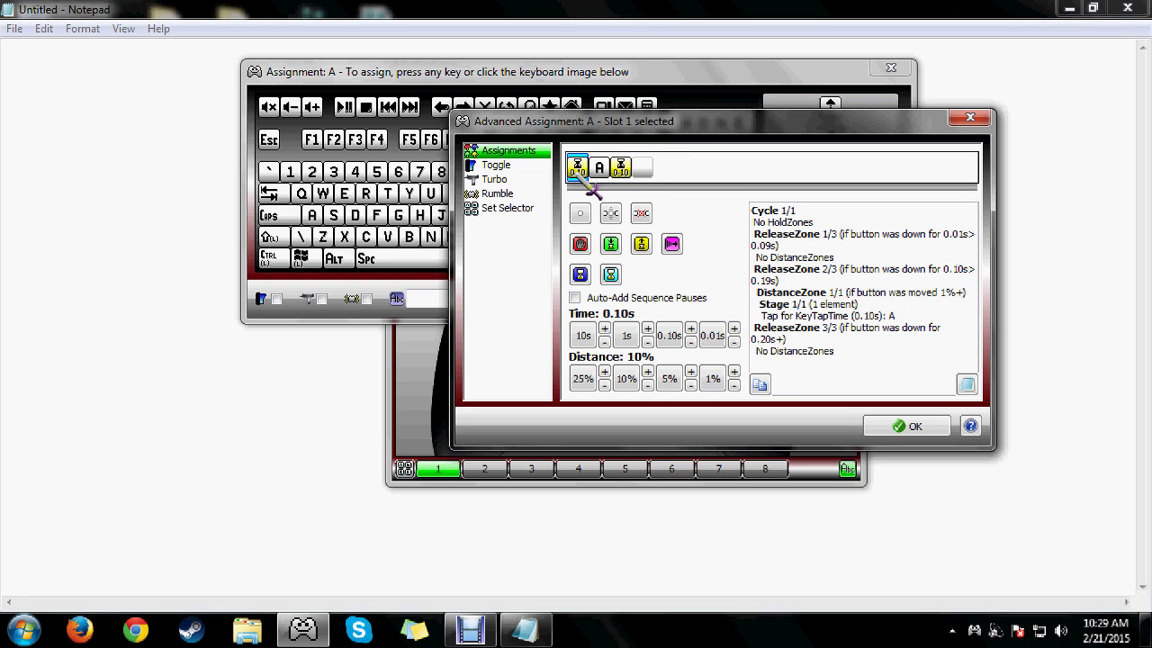
click(712, 340)
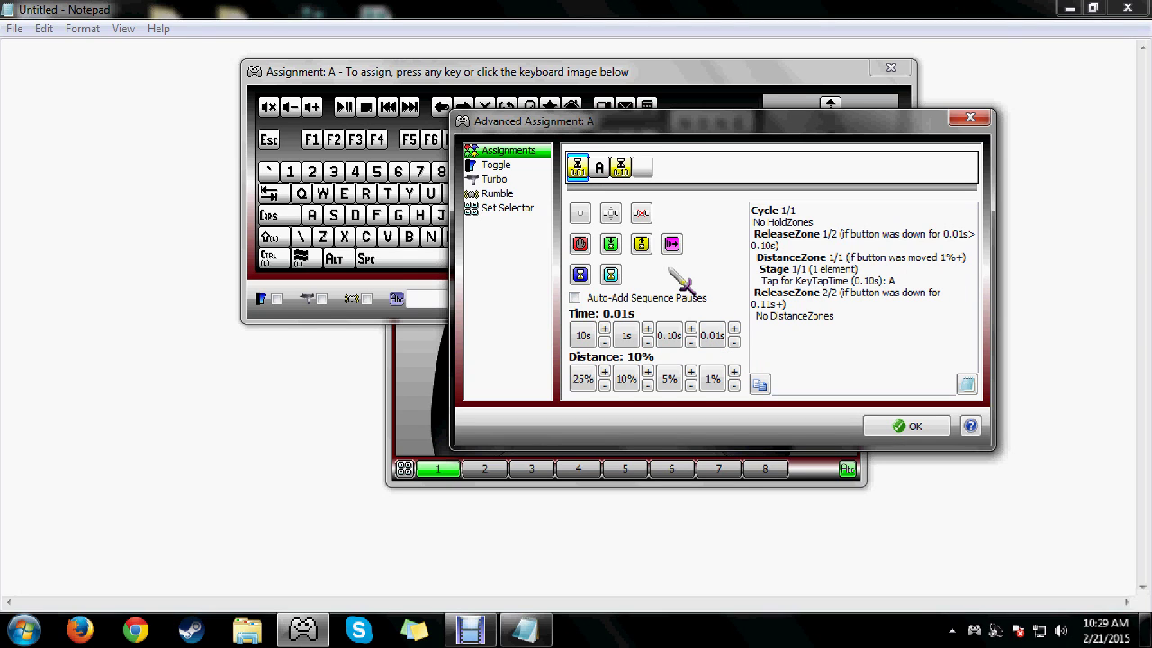
click(620, 168)
click(690, 328)
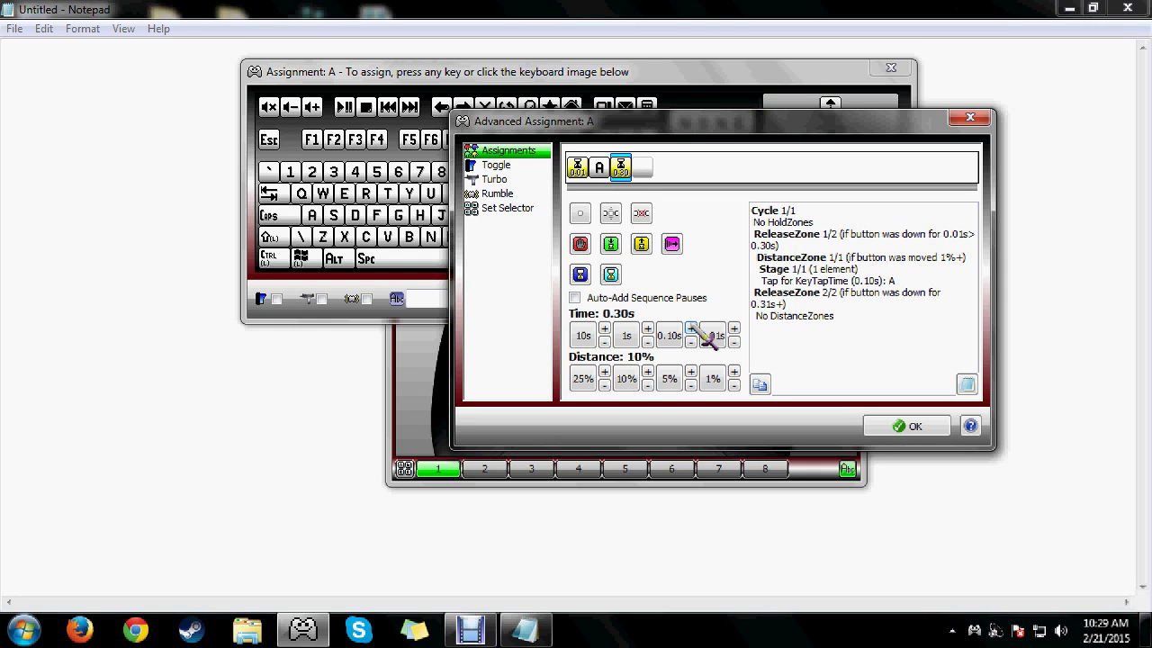
click(691, 328)
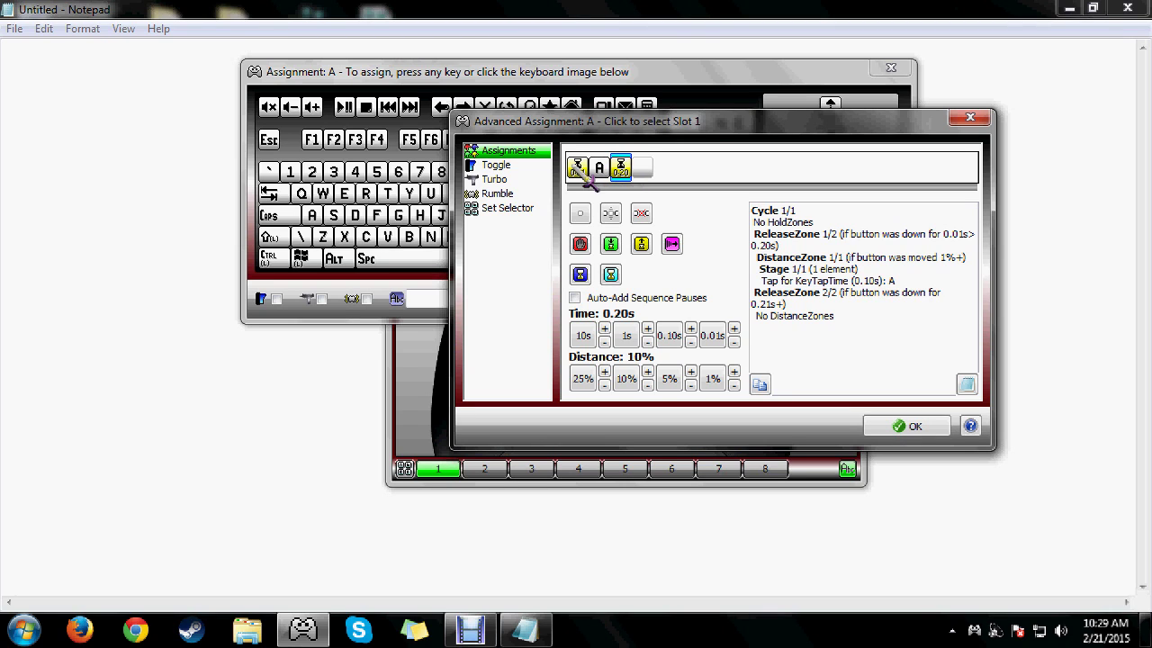
- Append a hold zone with a time of 0.21 s, followed by the B key
click(644, 170)
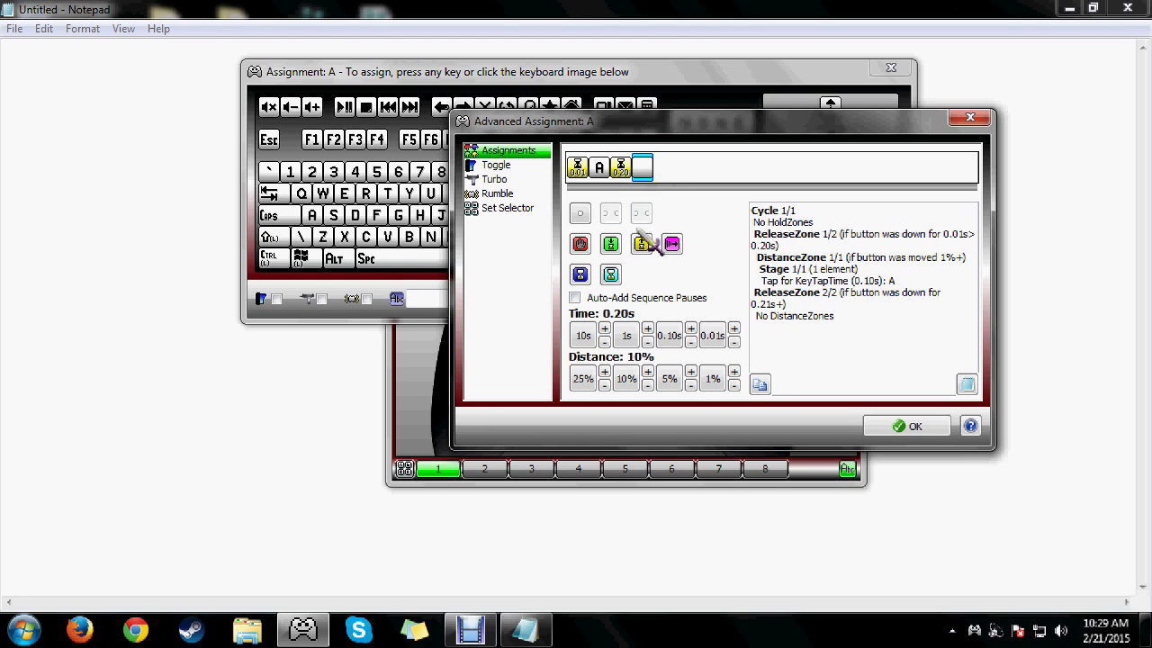
click(612, 245)
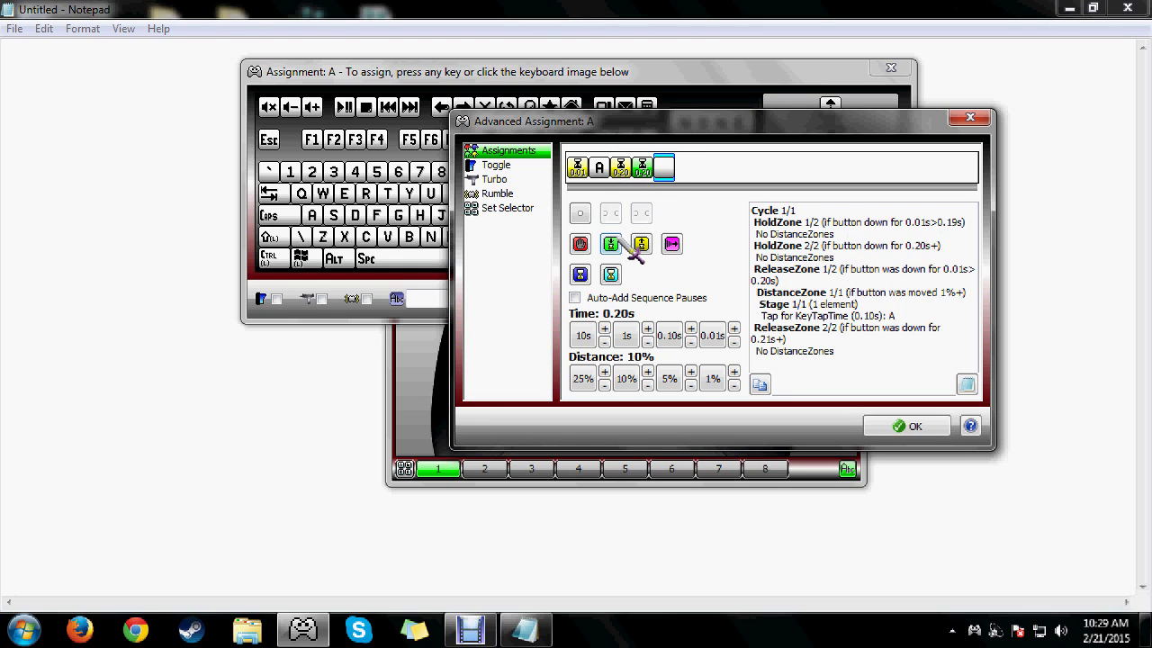
click(643, 168)
click(734, 329)
click(621, 168)
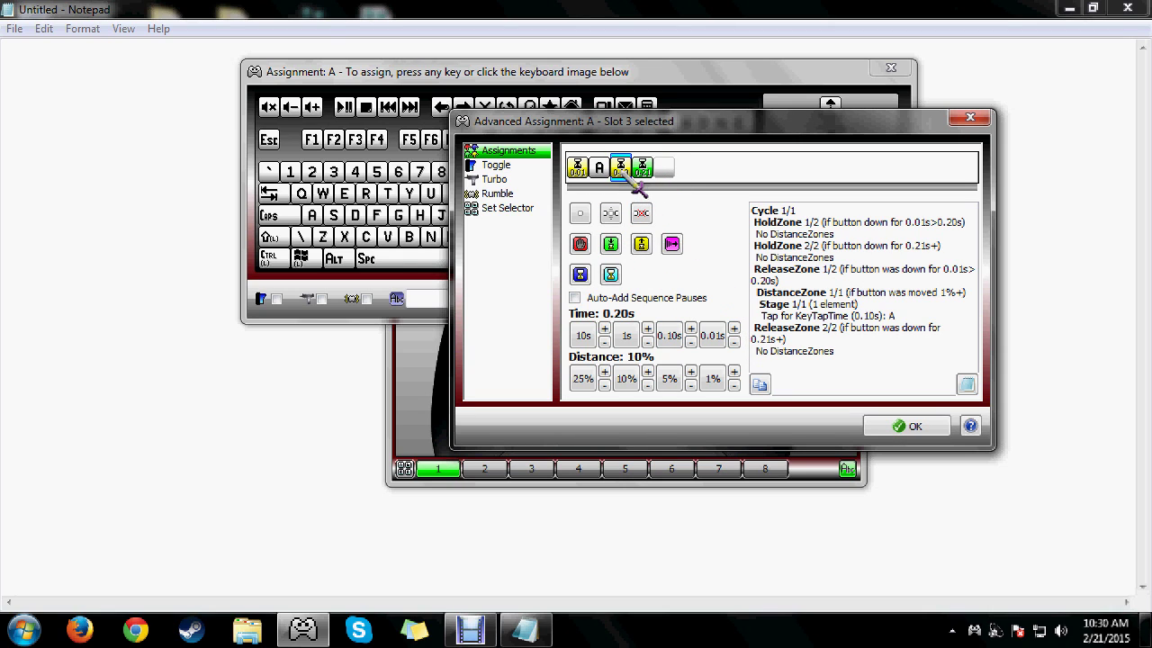
click(644, 170)
click(664, 169)
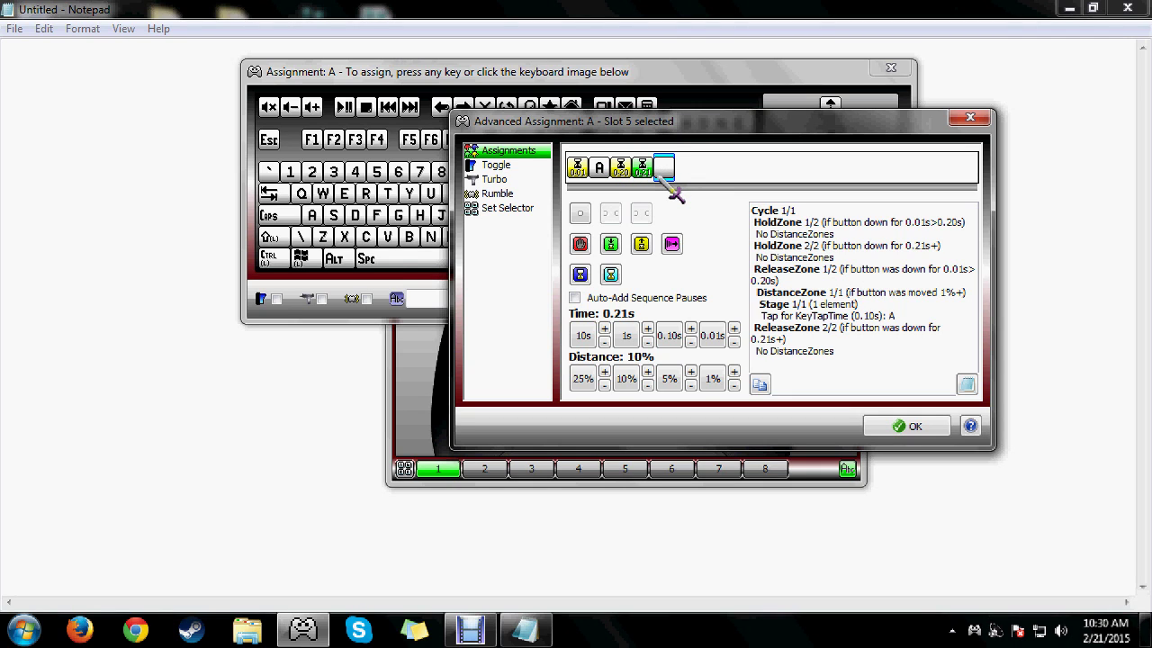
key(b)
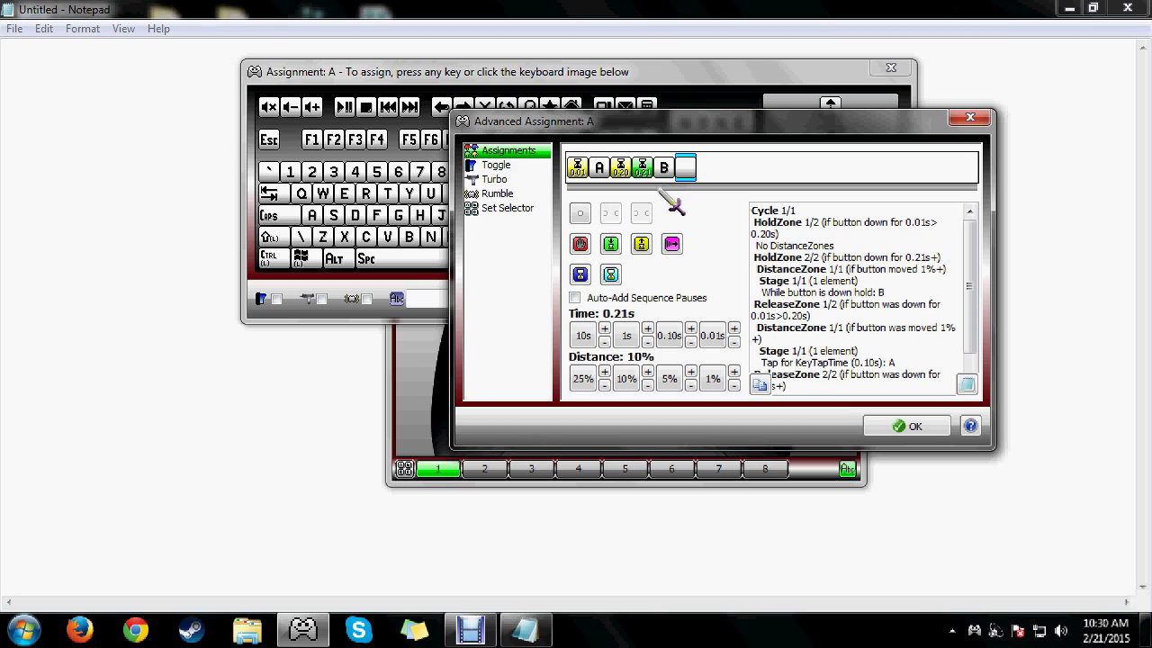
- Add a 0.30 s pause after the B key, accept the advanced assignment and close the assignment window
click(686, 168)
click(583, 275)
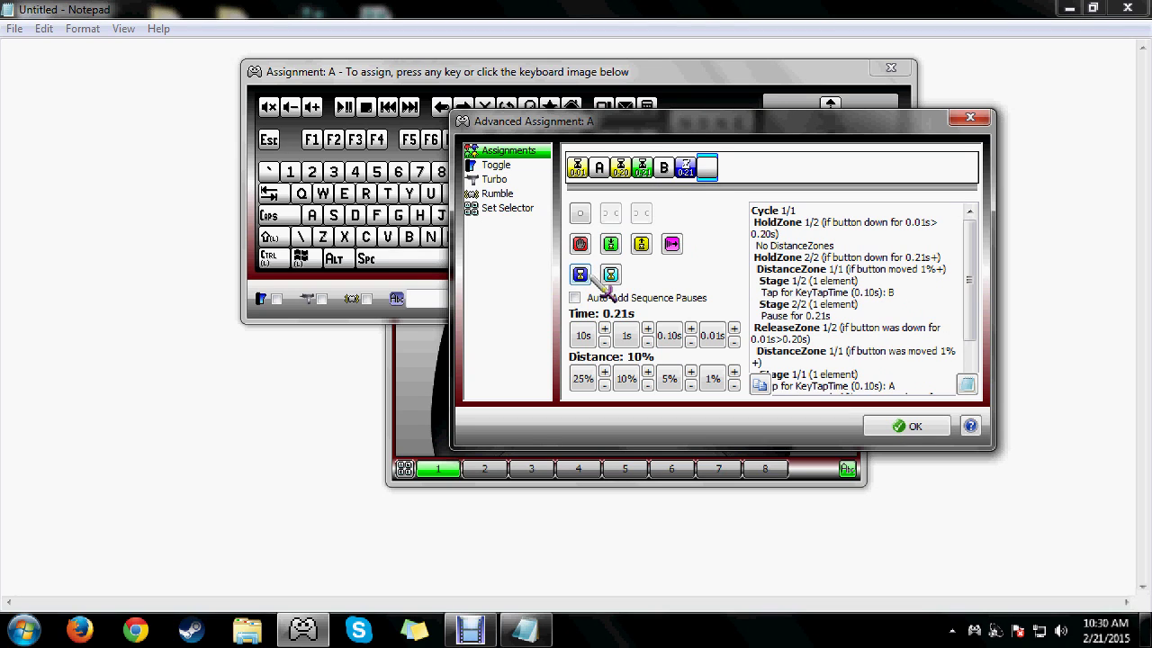
click(686, 167)
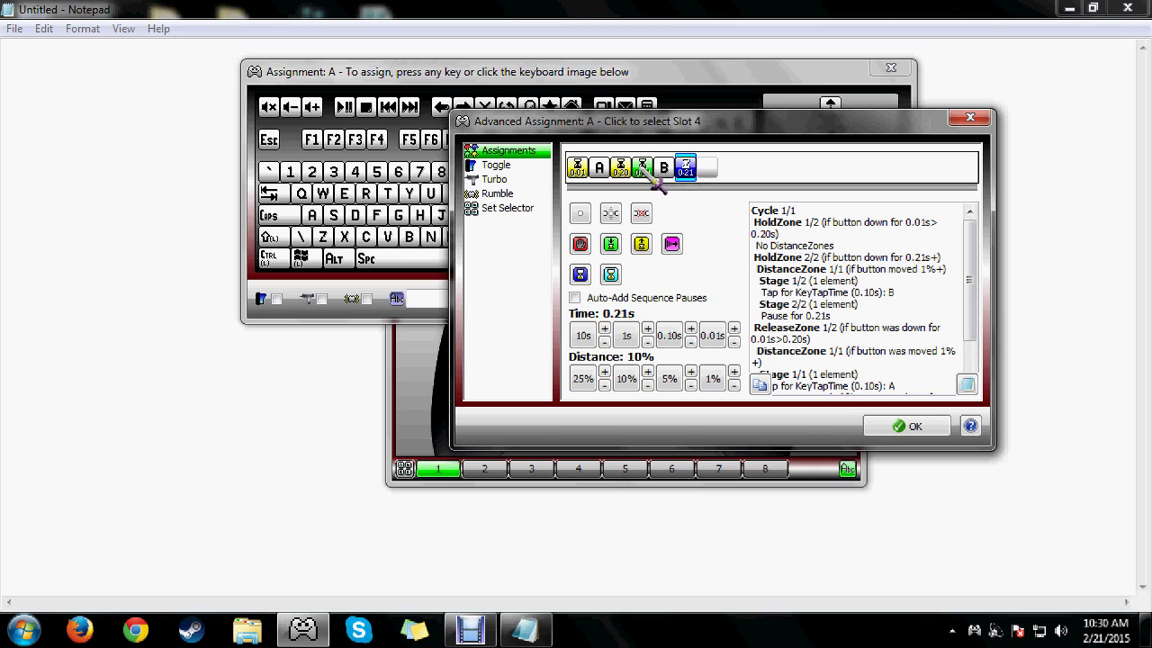
click(659, 182)
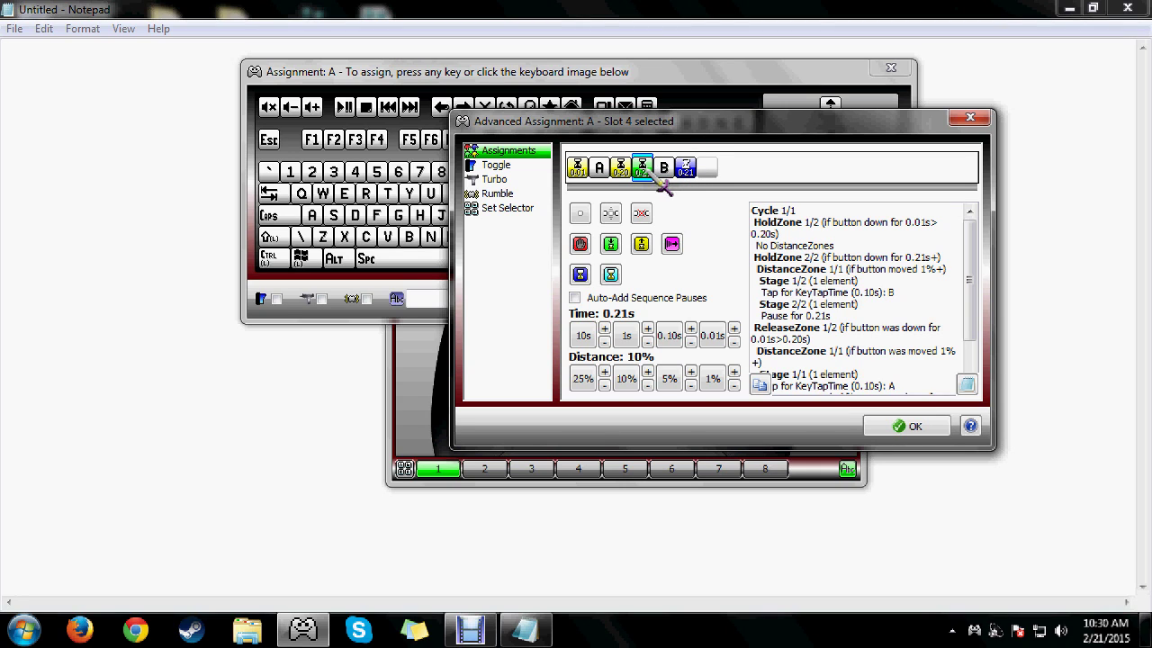
click(685, 169)
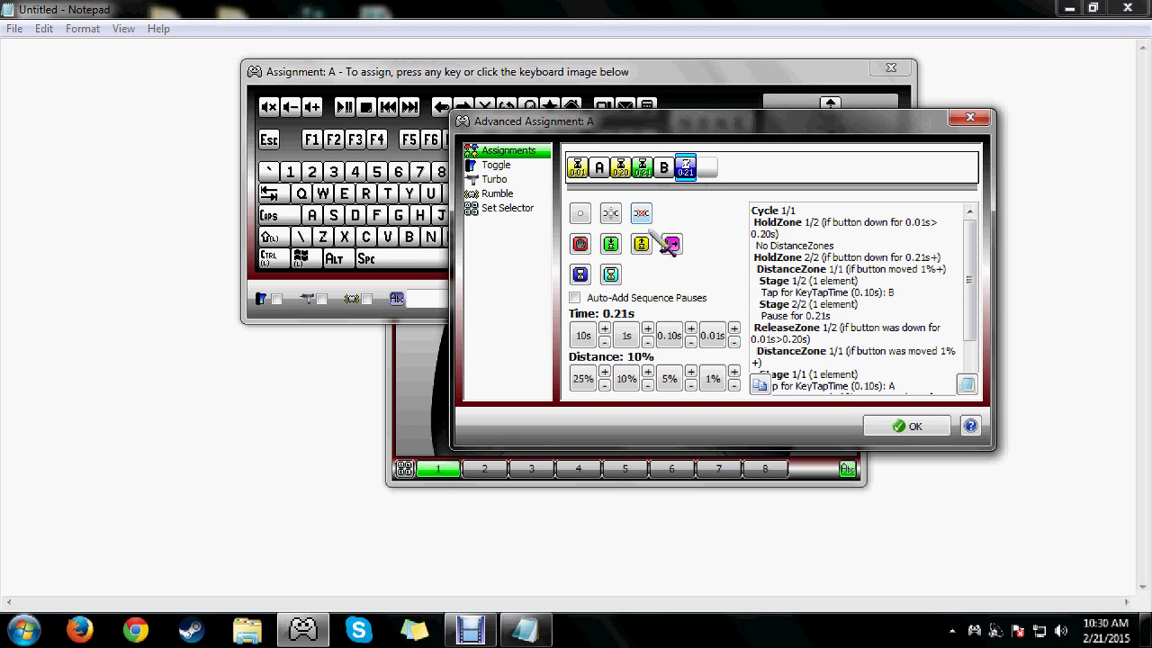
click(733, 342)
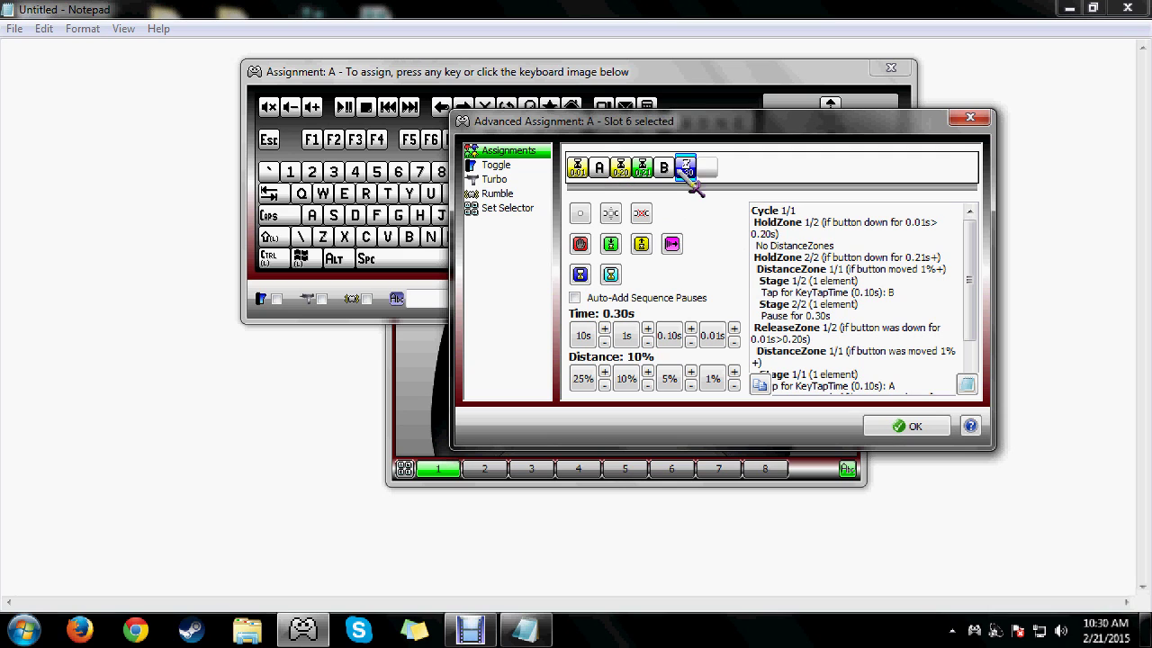
click(911, 430)
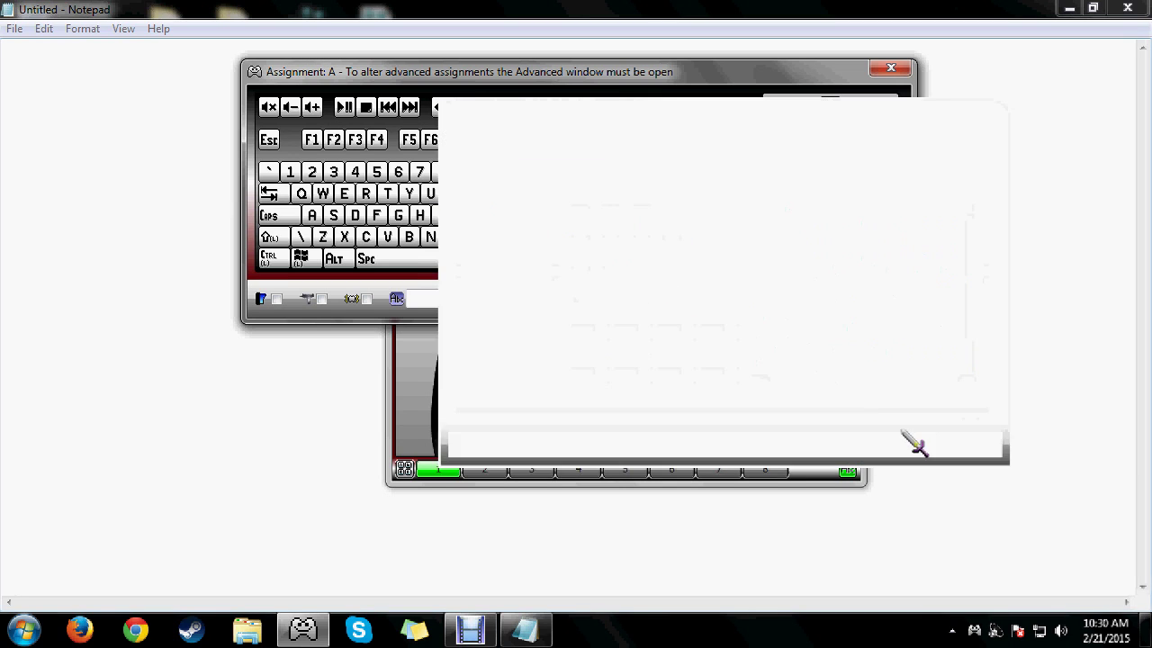
click(890, 69)
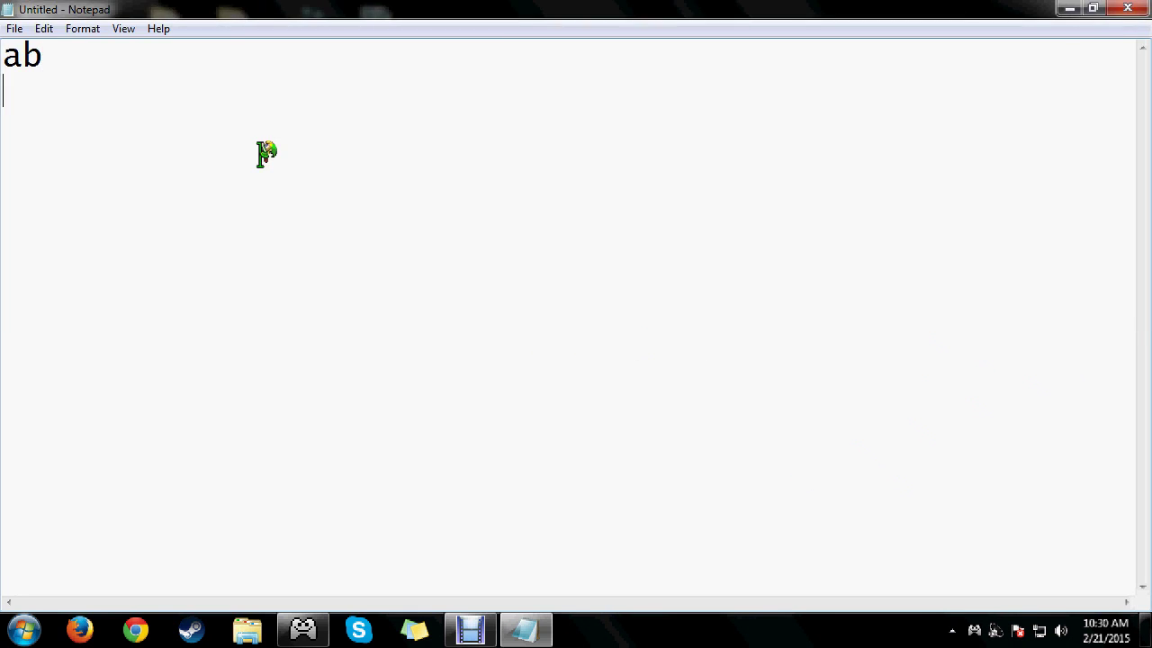
- Test the mapping in Notepad with a run of b characters on a new line, and clear that line
key(Return)
text(bbbbbbbbbbbbbbbbbbbbbbbbbbbbbbbbbbbbbbbbbbbbb)
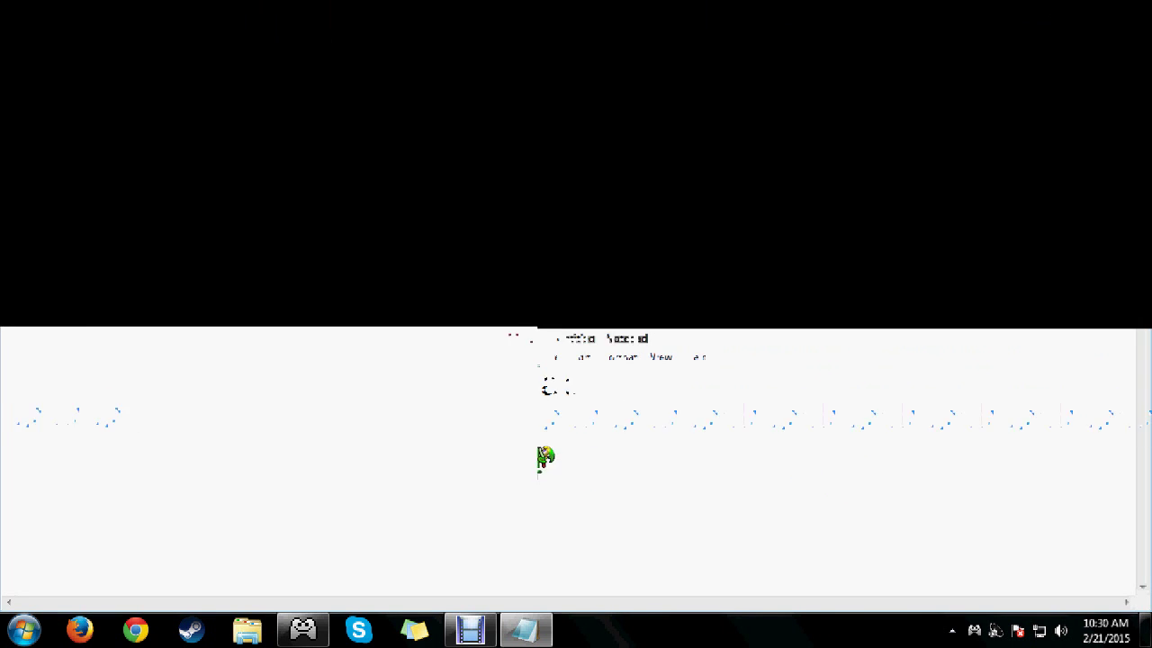
key(shift+Home)
key(BackSpace)
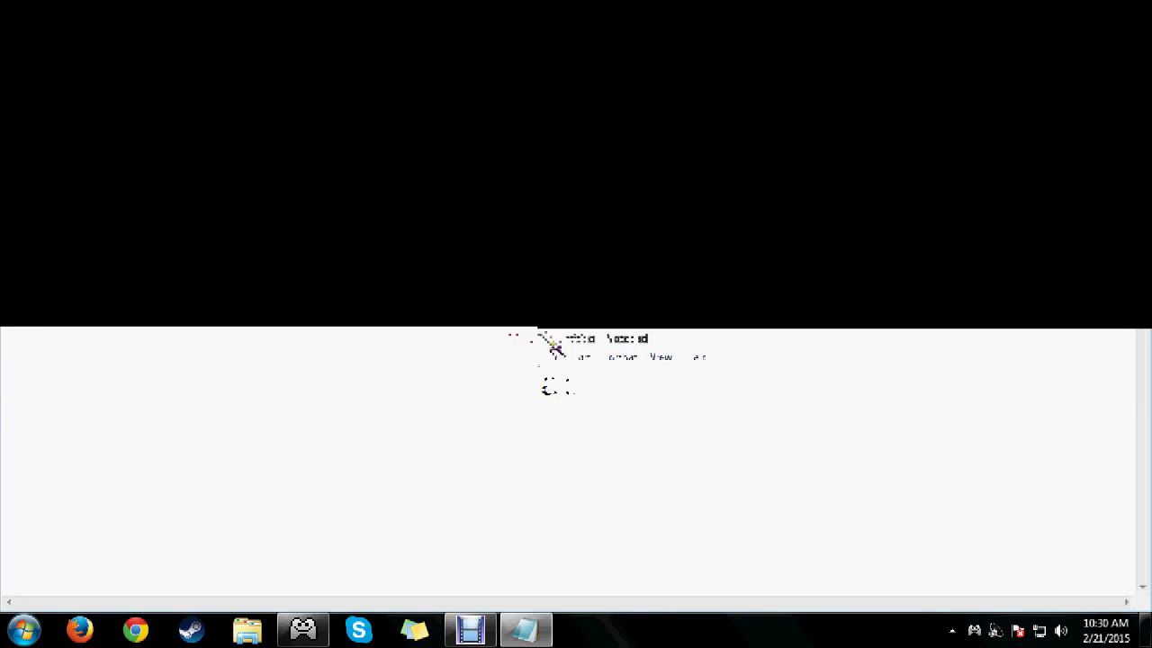
key(BackSpace)
- Switch back to Xpadder and remove the pause after the B key from the A button's advanced assignment
click(304, 628)
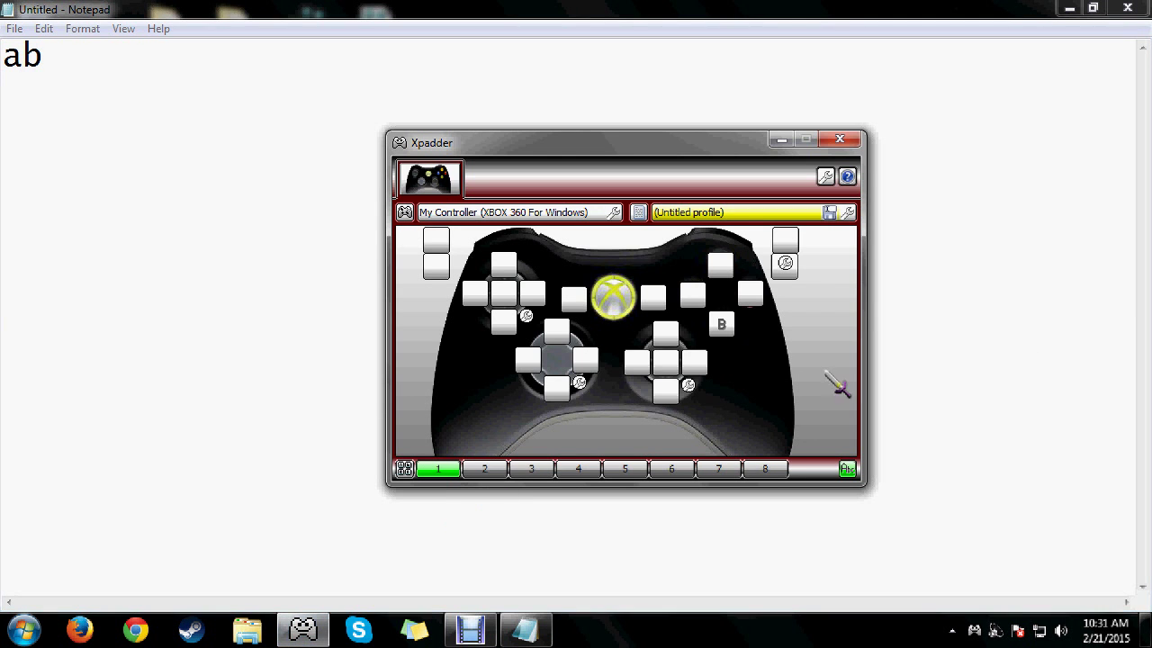
click(723, 330)
click(862, 302)
click(685, 167)
click(640, 213)
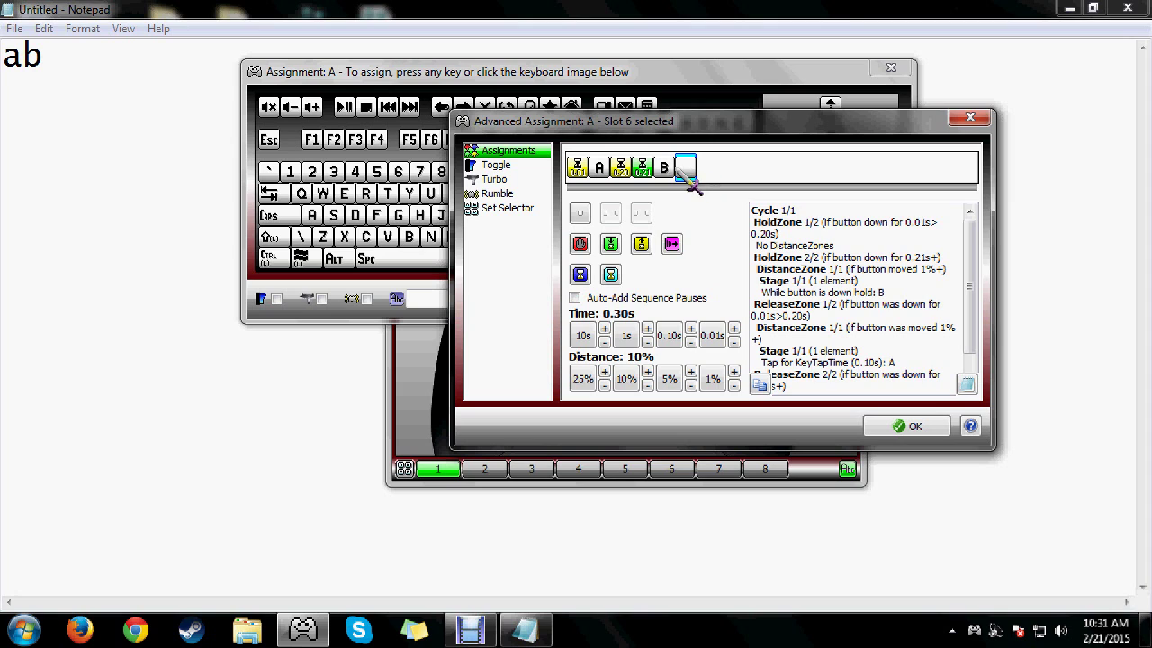
- Switch to Notepad and test holding the mapped button by entering a long run of b characters after "ab"
click(165, 280)
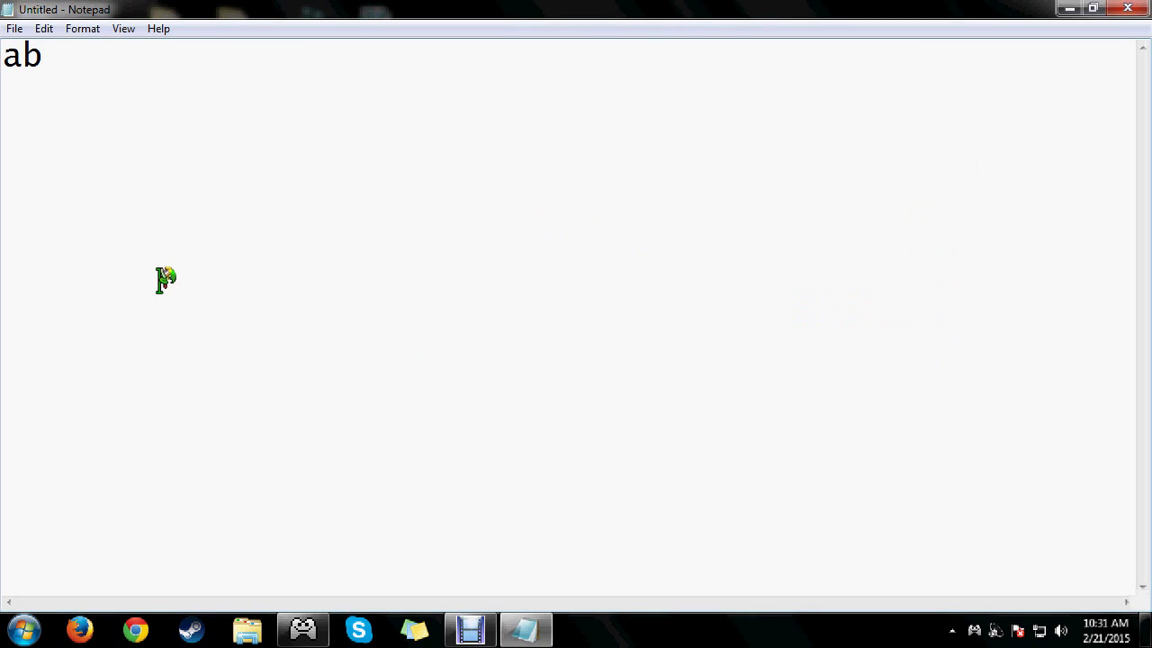
text(bbbbbbbbbbbbbbbbbbbbbbbbbbbbbbbbbbbbbbbbbb)
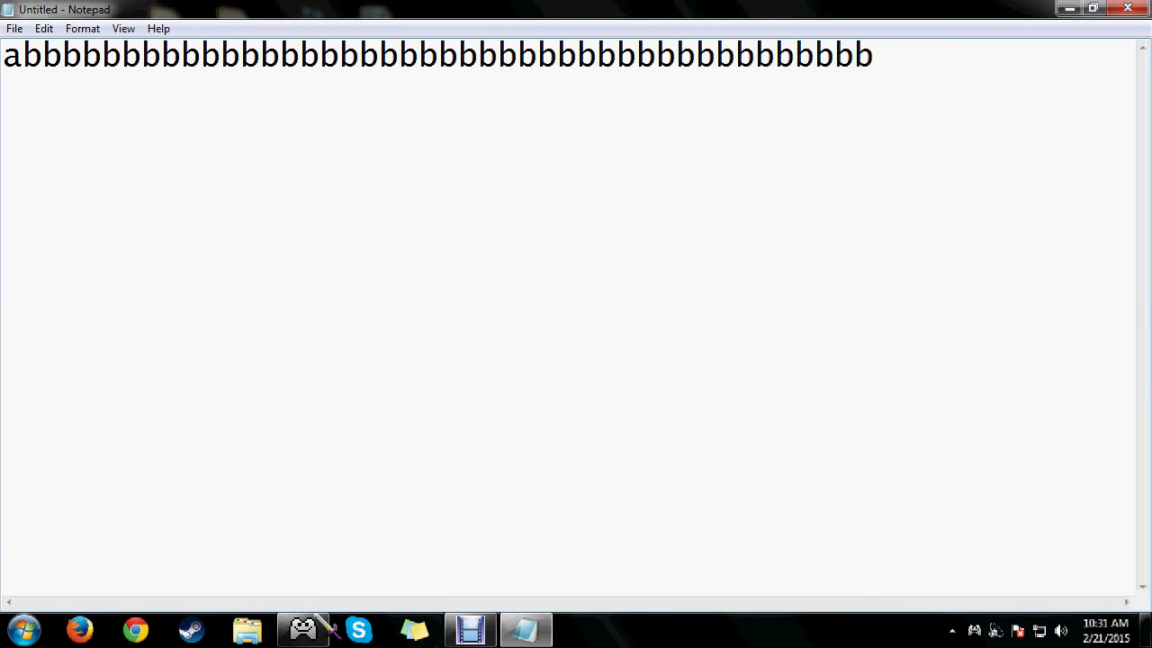
- Return to Xpadder, close the advanced assignment and label the A button "A or B", keeping the button's label uncovered
click(306, 629)
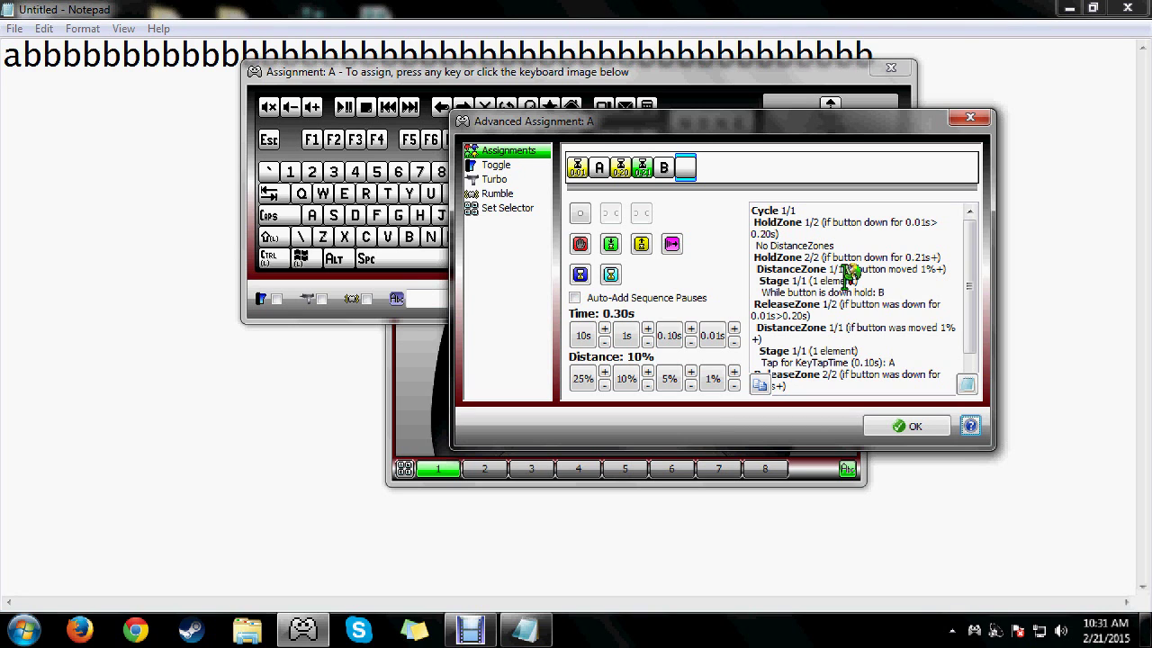
click(970, 118)
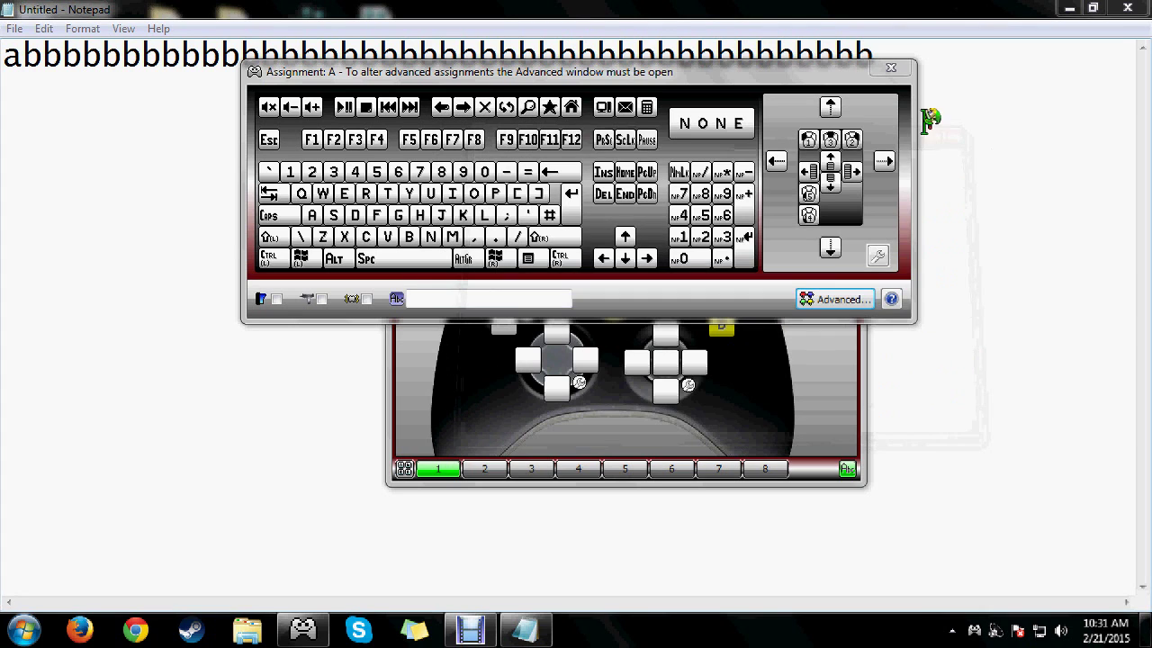
click(525, 293)
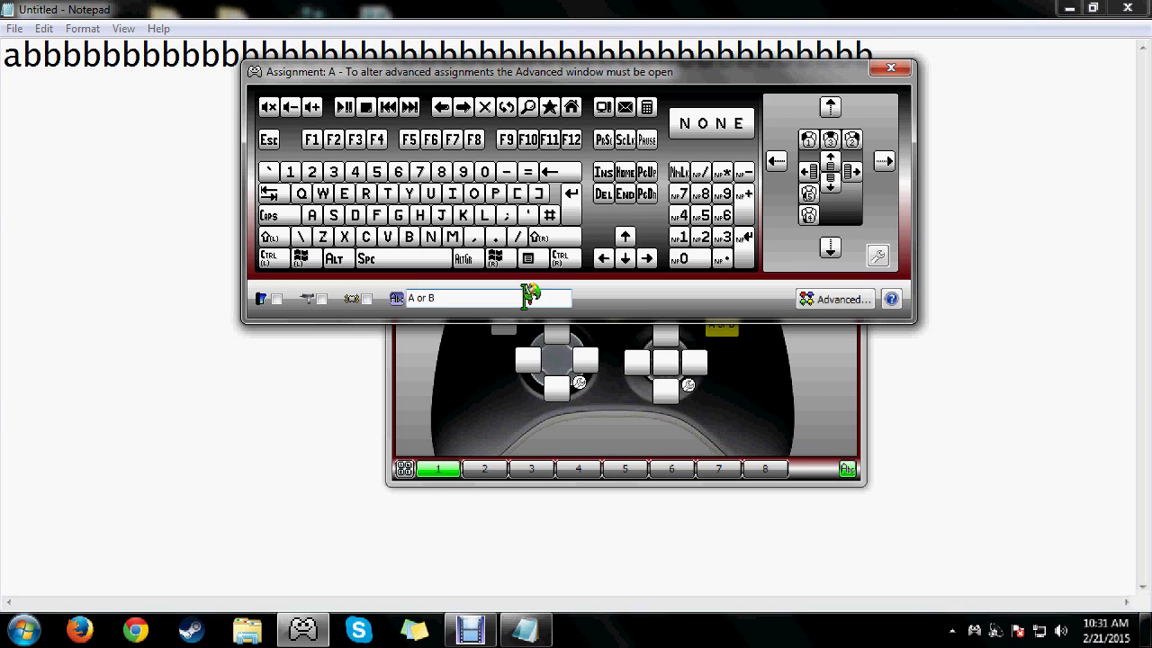
drag(688, 74, 686, 41)
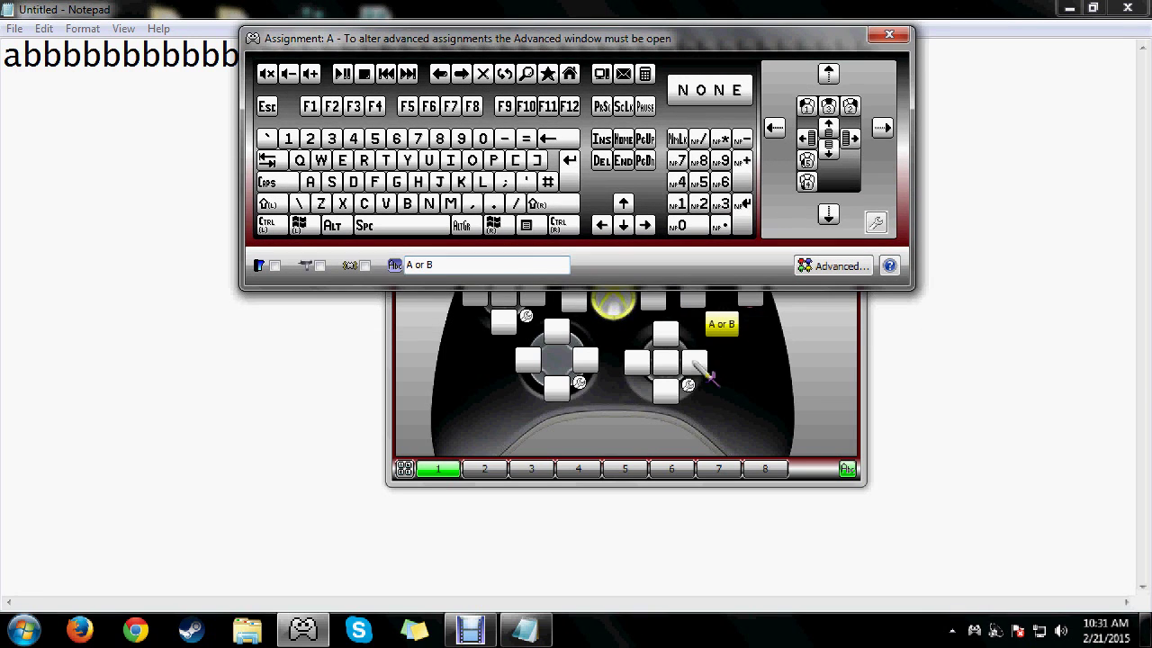